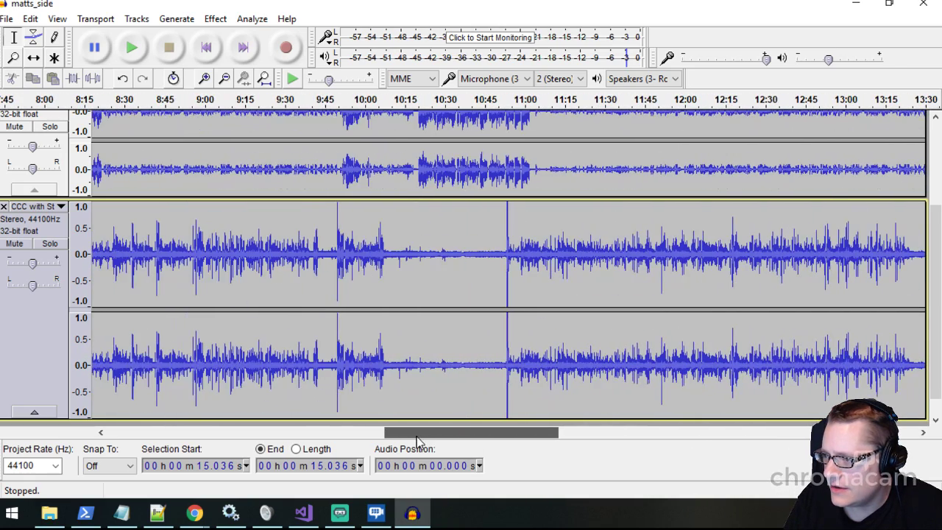
- Mute the "Audio Track" and "both" tracks so that only the CCC track plays
{"action": "scroll", "coordinate": [120, 296], "scroll_direction": "up", "scroll_amount": 3}
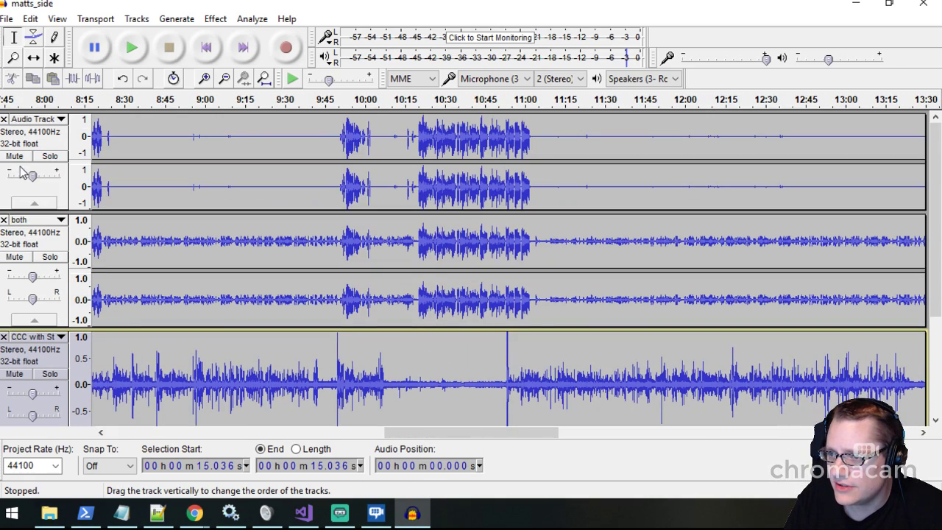
{"action": "left_click", "coordinate": [14, 156]}
{"action": "left_click", "coordinate": [14, 257]}
- Play the CCC track from about 10:51, just before the loud spike, and again from about 10:57
{"action": "scroll", "coordinate": [373, 348], "scroll_direction": "down", "scroll_amount": 3}
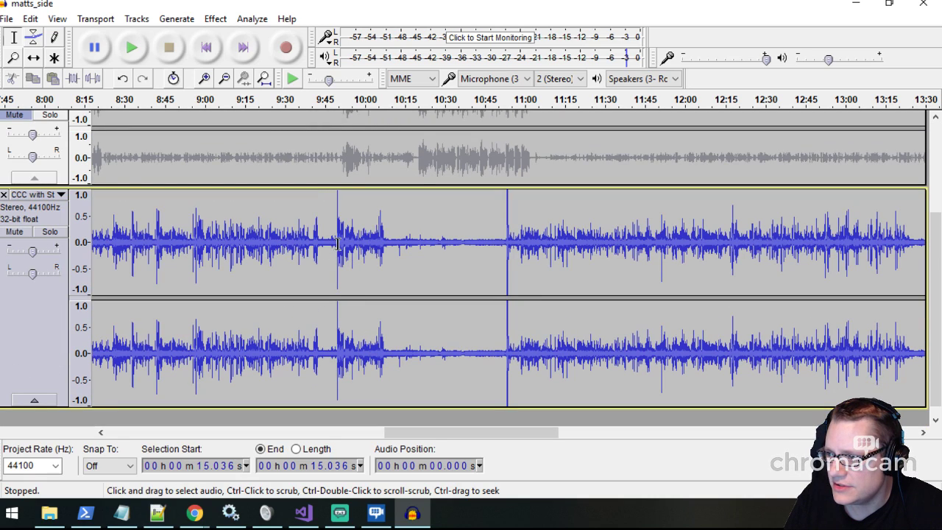
{"action": "left_click", "coordinate": [503, 240]}
{"action": "left_click", "coordinate": [132, 49]}
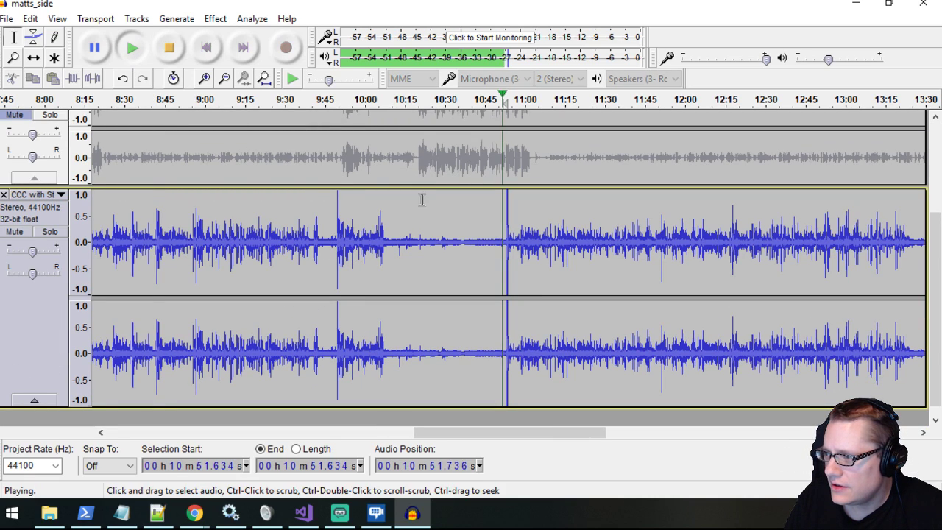
{"action": "key", "text": "ctrl+1"}
{"action": "key", "text": "ctrl+1"}
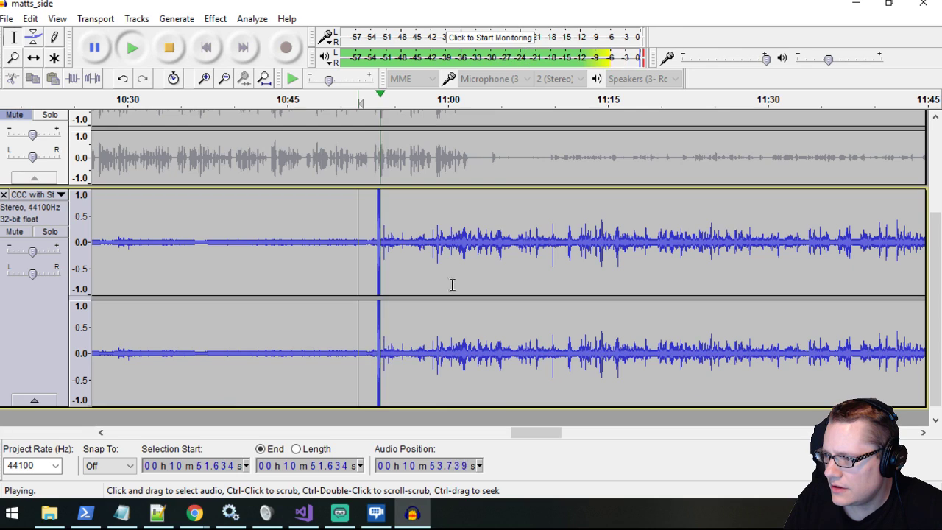
{"action": "left_click", "coordinate": [422, 242]}
{"action": "left_click", "coordinate": [132, 48]}
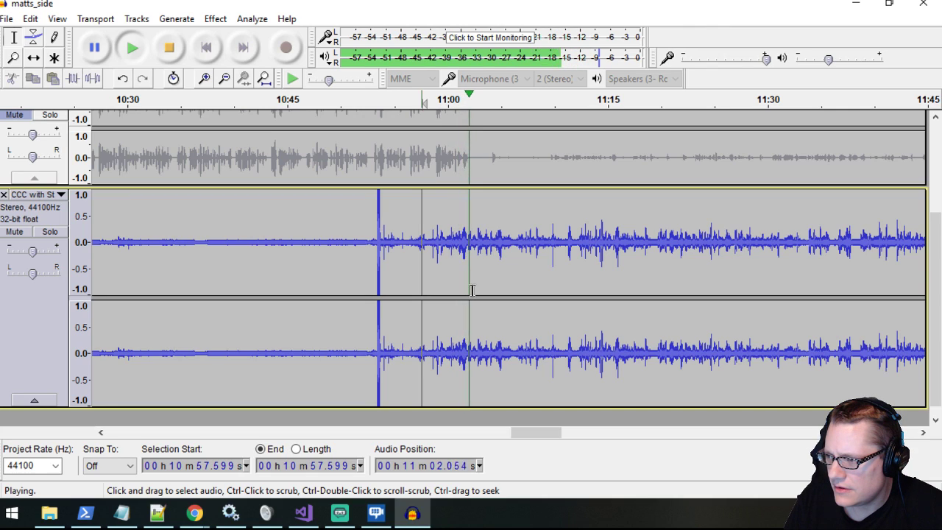
{"action": "left_click", "coordinate": [169, 50]}
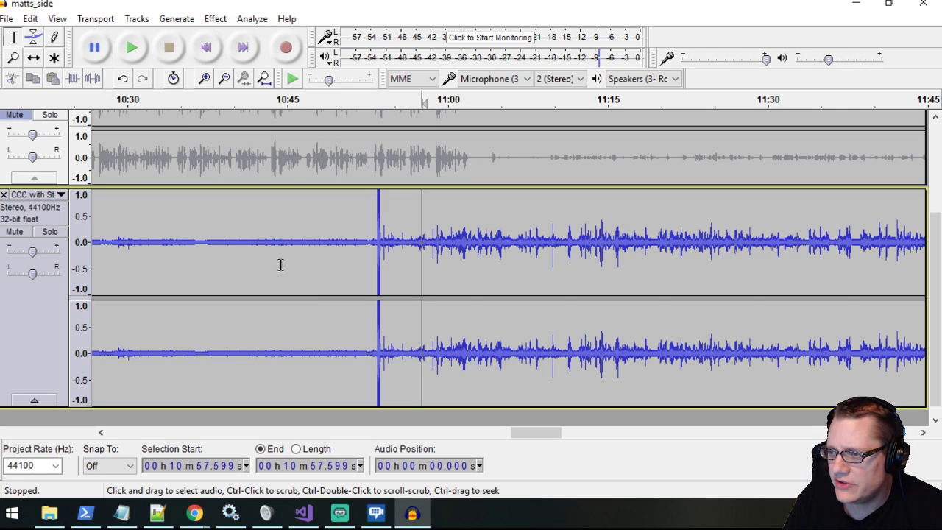
- Select the quiet passage from about 10:40 to 10:51 in the CCC track and listen to it
{"action": "left_click_drag", "start_coordinate": [231, 245], "coordinate": [347, 247]}
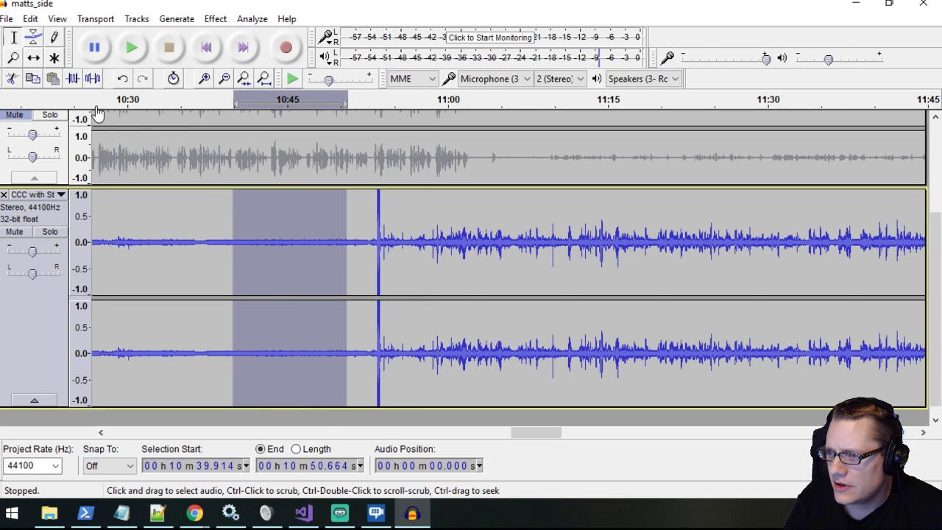
{"action": "left_click", "coordinate": [129, 48]}
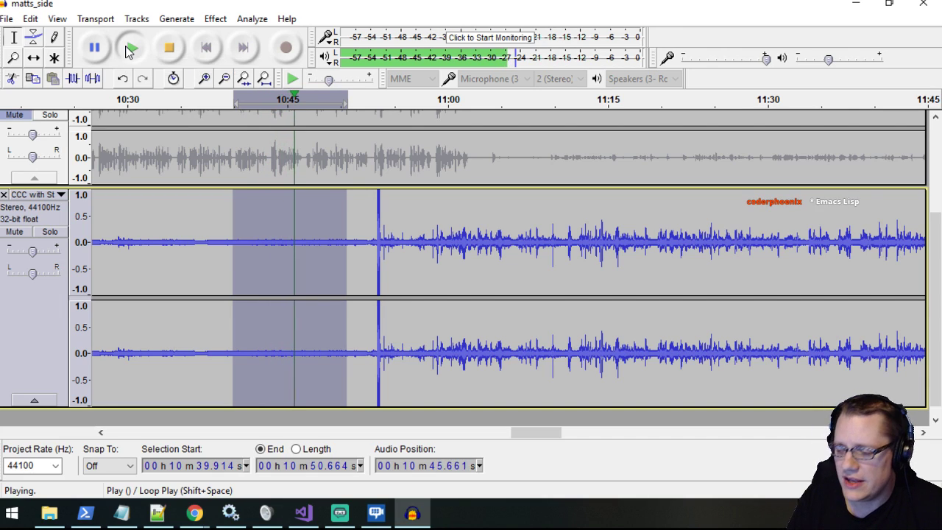
{"action": "left_click", "coordinate": [178, 47]}
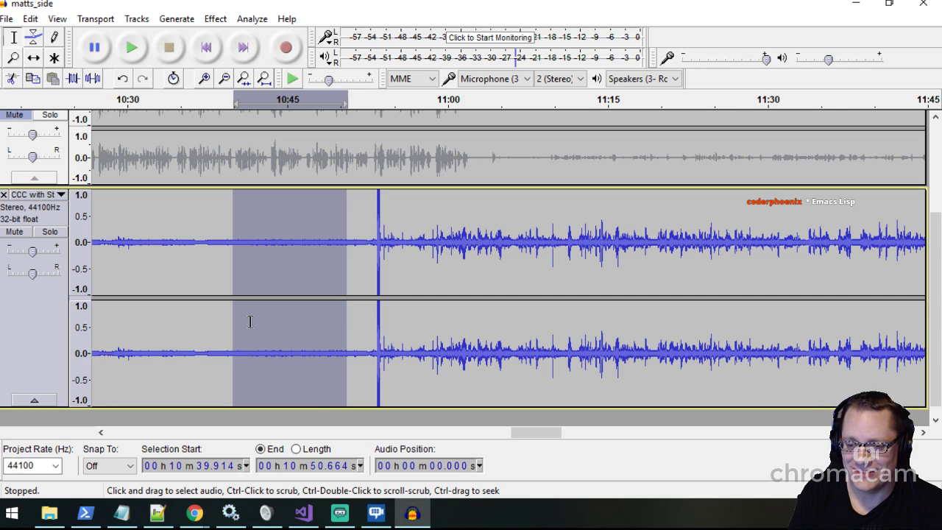
- Go back to the start of the recording and examine the silent stretch of "Audio Track" between about 1:52 and 2:49
{"action": "scroll", "coordinate": [250, 317], "scroll_direction": "down", "scroll_amount": 1, "text": "ctrl"}
{"action": "scroll", "coordinate": [250, 317], "scroll_direction": "down", "scroll_amount": 1, "text": "ctrl"}
{"action": "left_click_drag", "start_coordinate": [522, 436], "coordinate": [146, 434]}
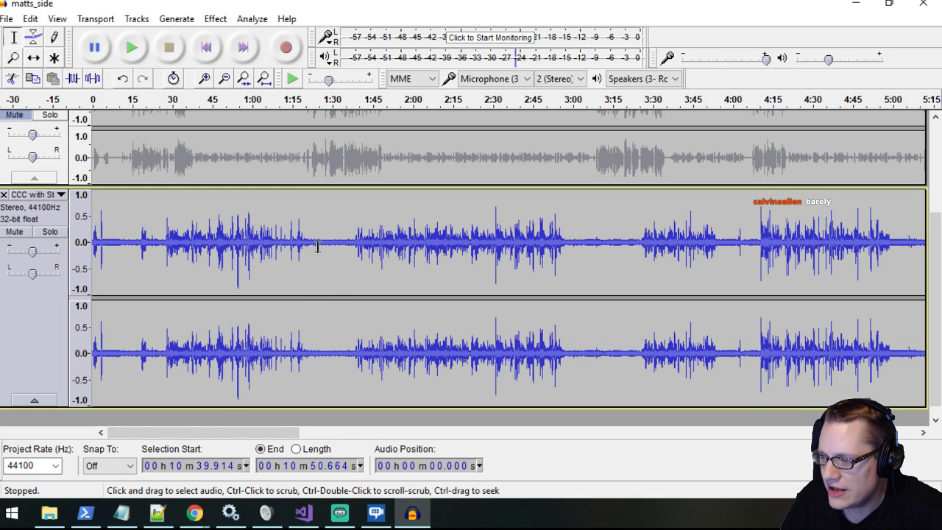
{"action": "scroll", "coordinate": [331, 292], "scroll_direction": "up", "scroll_amount": 4}
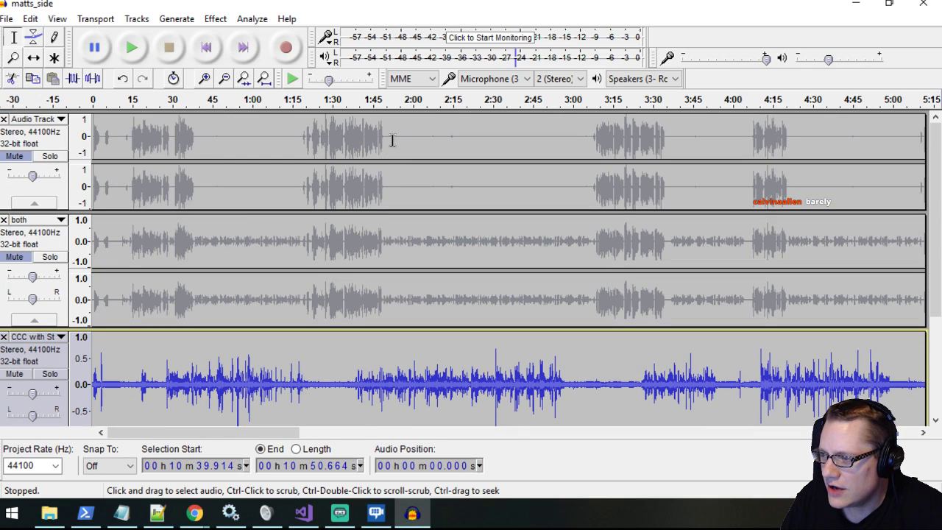
{"action": "left_click_drag", "start_coordinate": [392, 139], "coordinate": [544, 141]}
{"action": "left_click", "coordinate": [492, 140]}
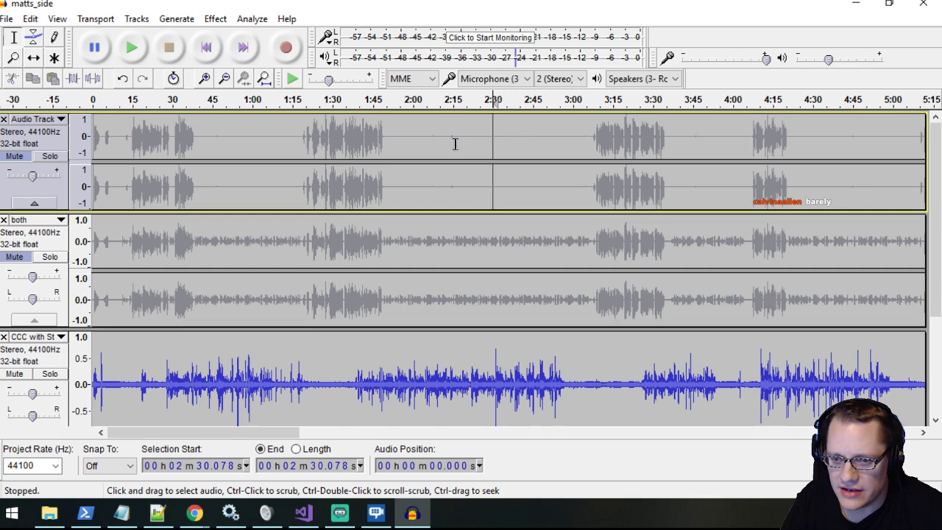
- Select the quiet passage from about 1:24 to 1:35 in the CCC track and listen to its background noise
{"action": "scroll", "coordinate": [354, 361], "scroll_direction": "down", "scroll_amount": 1}
{"action": "left_click_drag", "start_coordinate": [315, 337], "coordinate": [346, 337]}
{"action": "scroll", "coordinate": [345, 337], "scroll_direction": "down", "scroll_amount": 2}
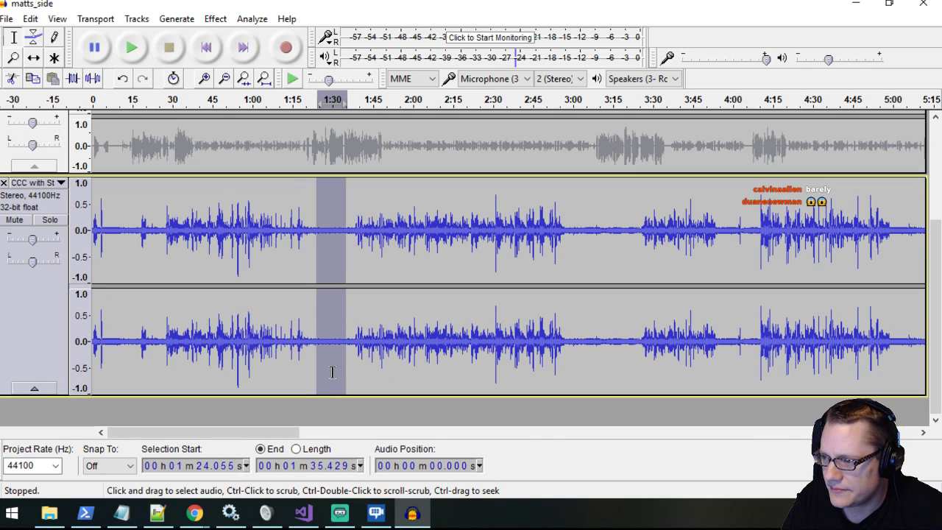
{"action": "left_click", "coordinate": [132, 48]}
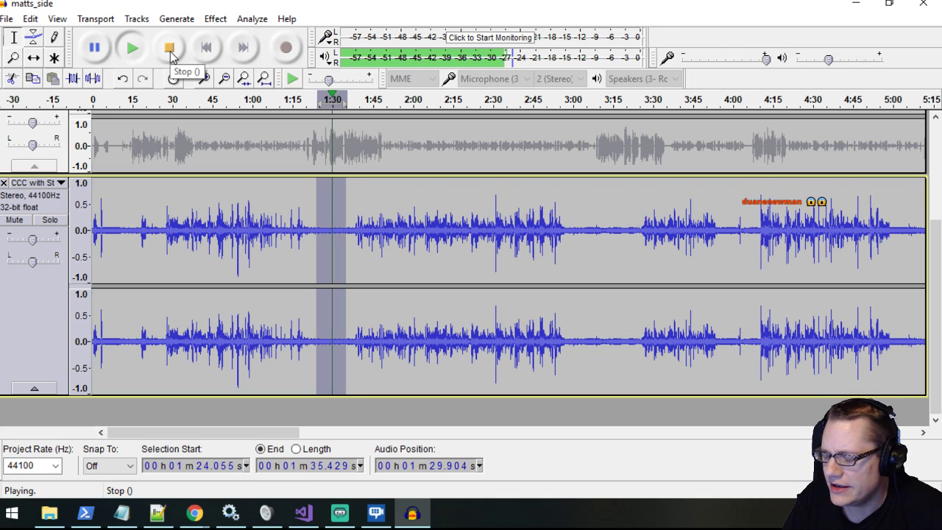
{"action": "left_click", "coordinate": [169, 48]}
{"action": "scroll", "coordinate": [343, 315], "scroll_direction": "up", "scroll_amount": 1}
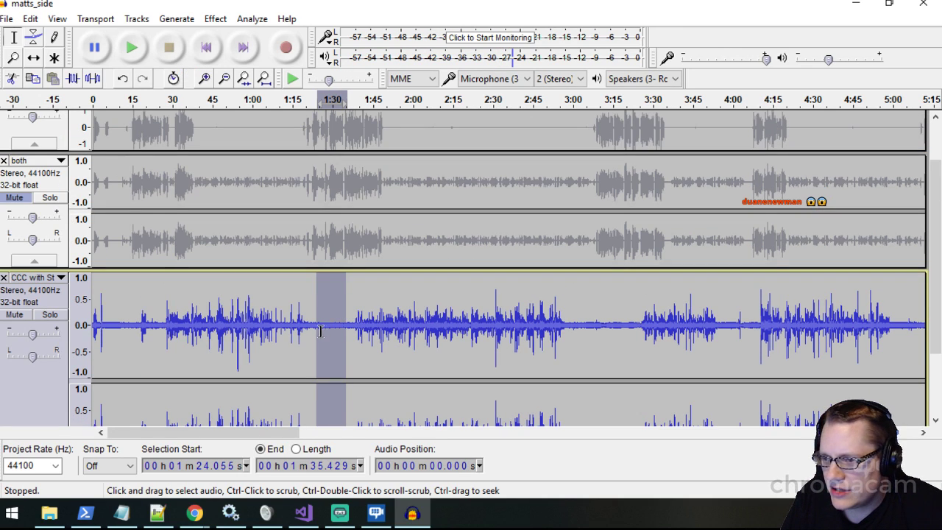
{"action": "scroll", "coordinate": [322, 331], "scroll_direction": "down", "scroll_amount": 1}
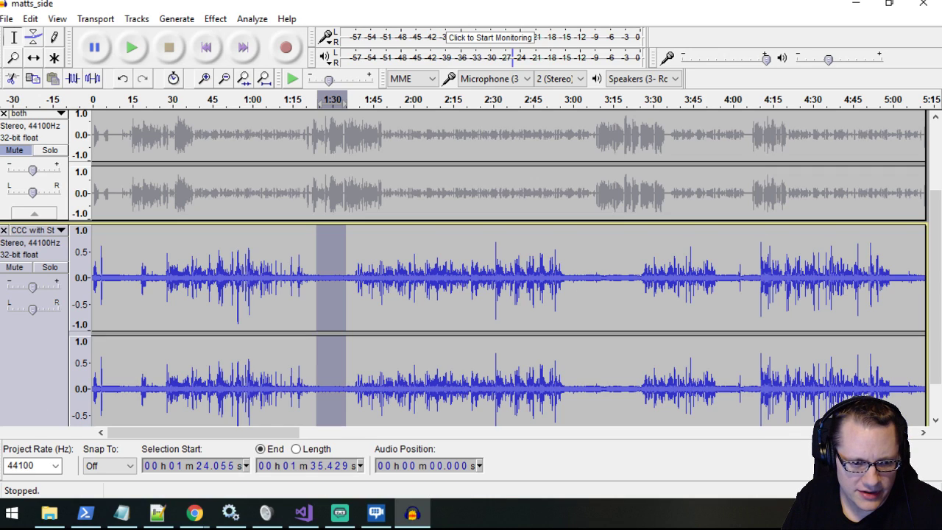
{"action": "key", "text": "alt+Tab"}
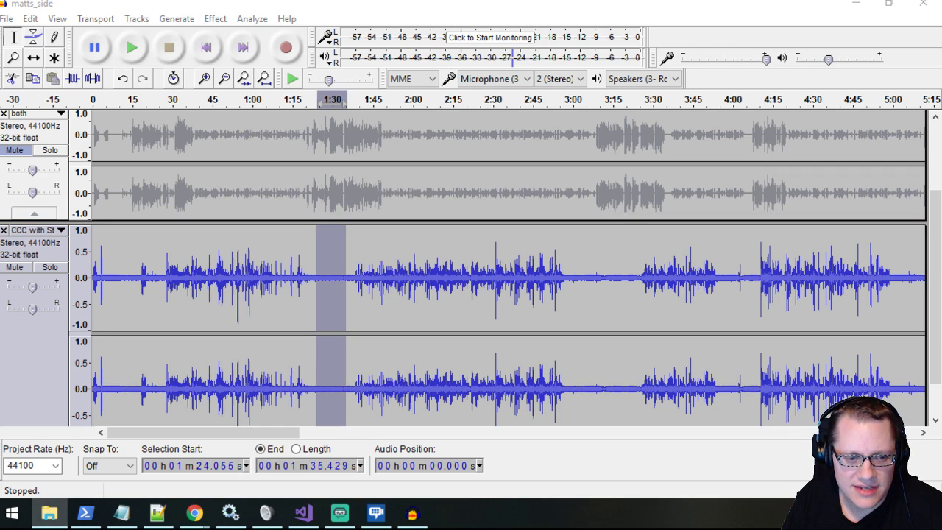
{"action": "key", "text": "alt+Tab"}
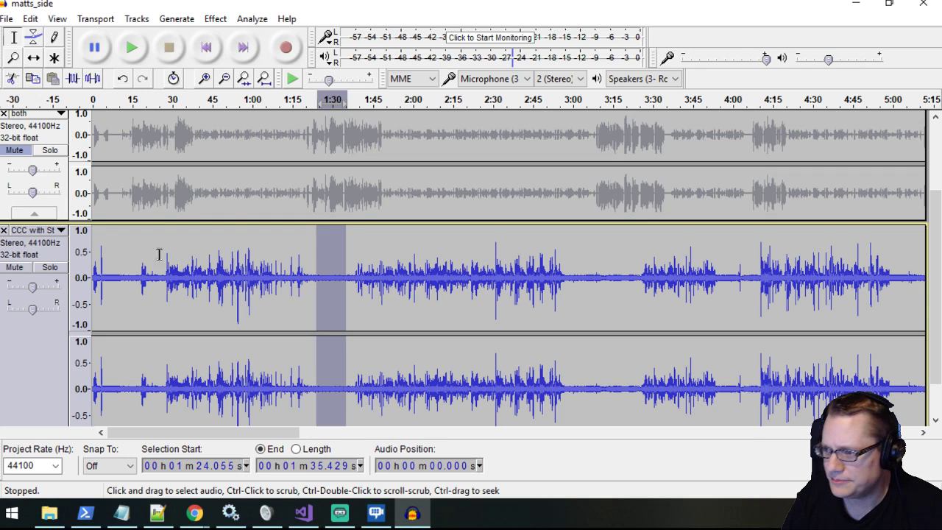
- Select a noise-only sample from about 1:24.6 to 1:35.0 in the CCC track and play it as a check
{"action": "left_click", "coordinate": [597, 296]}
{"action": "scroll", "coordinate": [584, 298], "scroll_direction": "down", "scroll_amount": 1}
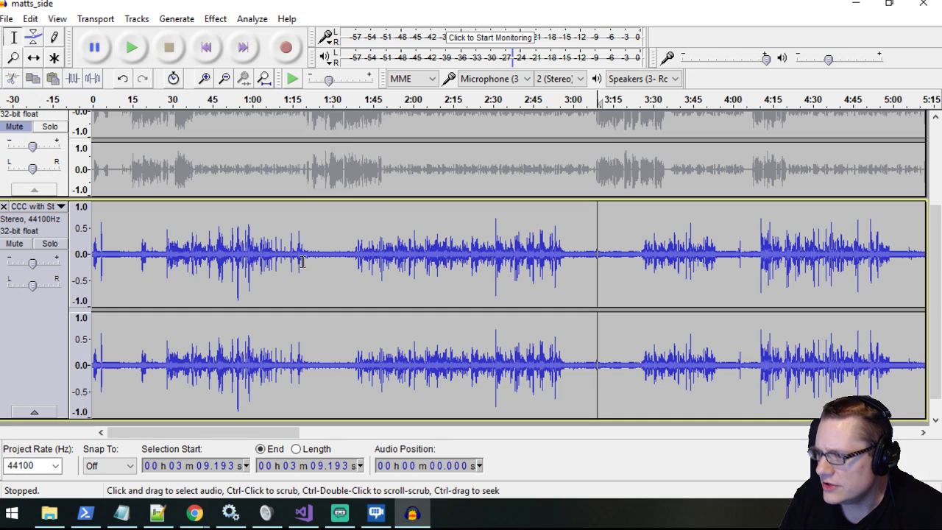
{"action": "scroll", "coordinate": [314, 281], "scroll_direction": "up", "scroll_amount": 1}
{"action": "left_click_drag", "start_coordinate": [321, 254], "coordinate": [376, 253]}
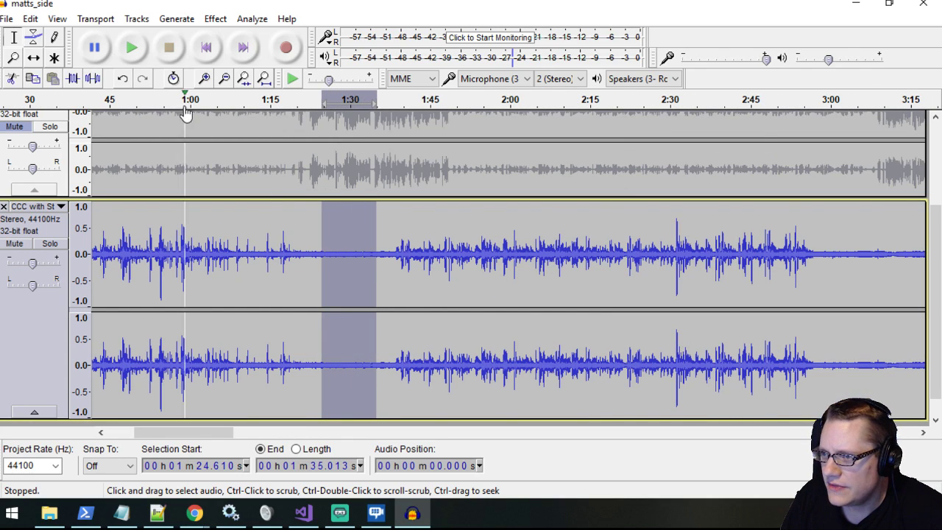
{"action": "left_click", "coordinate": [131, 48]}
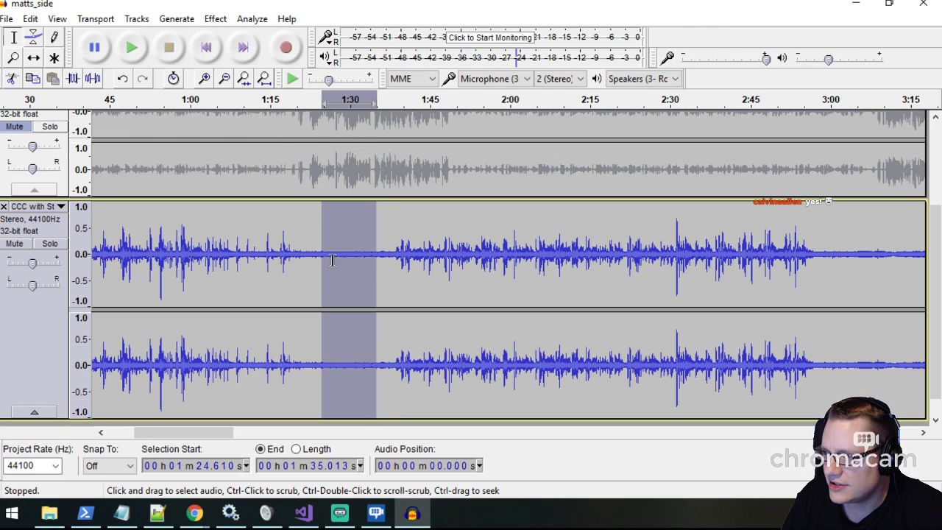
- Capture a noise profile from the selected sample with the Noise Reduction effect
{"action": "left_click", "coordinate": [210, 21]}
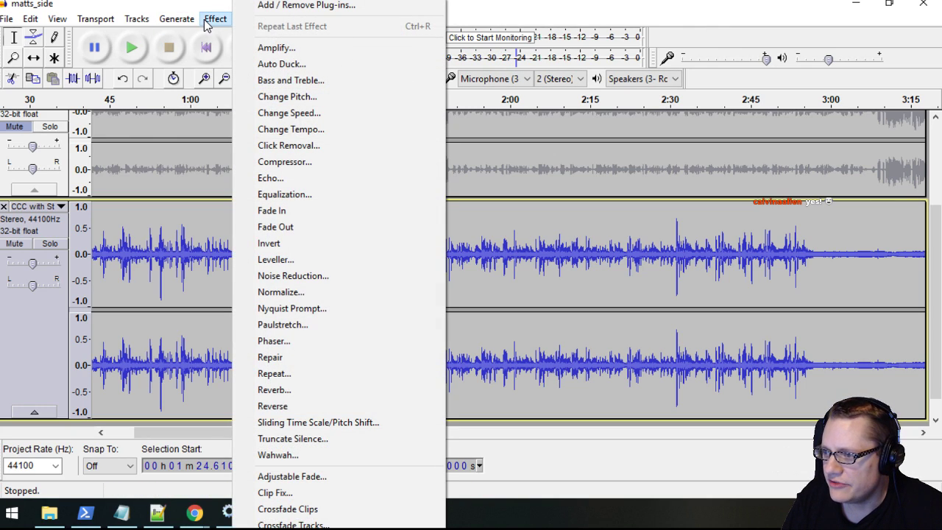
{"action": "left_click", "coordinate": [303, 275]}
{"action": "left_click_drag", "start_coordinate": [451, 105], "coordinate": [578, 128]}
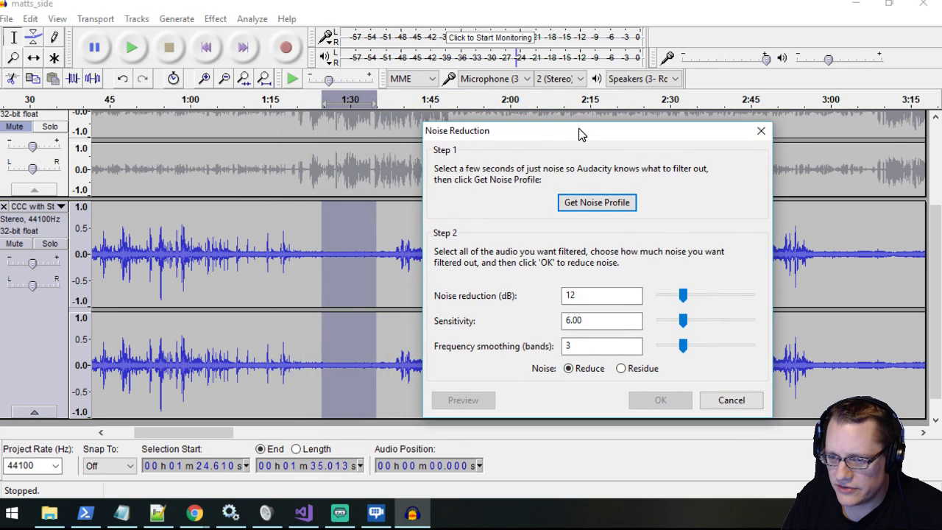
{"action": "left_click", "coordinate": [603, 204]}
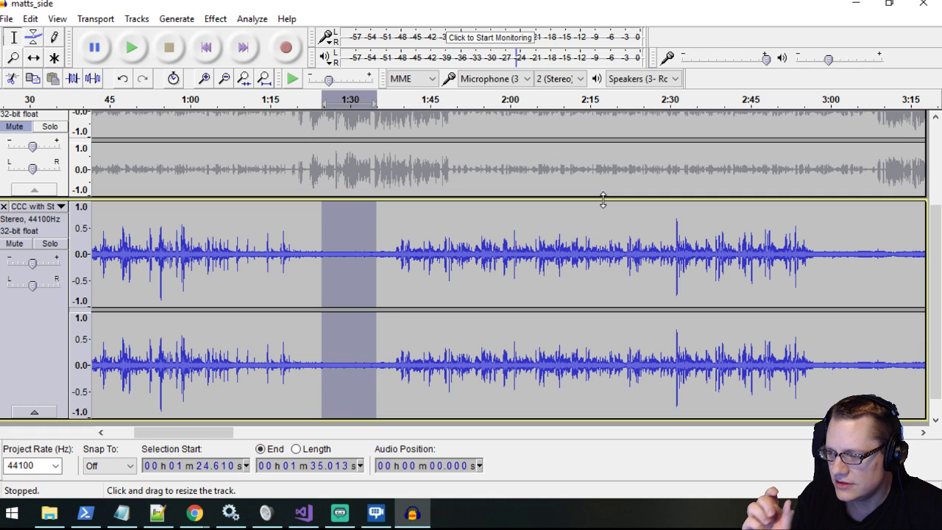
- Select the entire CCC track and apply Noise Reduction with 12 dB reduction, sensitivity 6.00 and 3 frequency smoothing bands
{"action": "scroll", "coordinate": [421, 269], "scroll_direction": "down", "scroll_amount": 3, "text": "ctrl"}
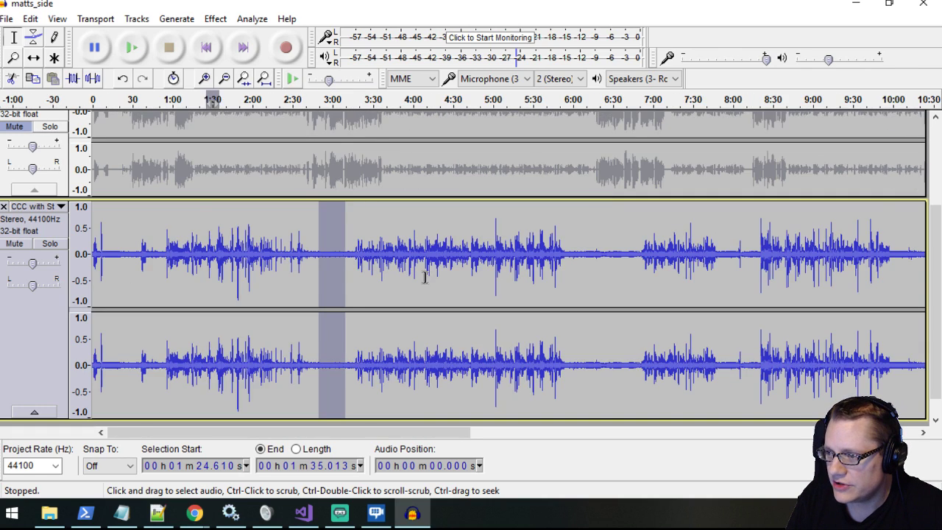
{"action": "scroll", "coordinate": [313, 409], "scroll_direction": "down", "scroll_amount": 1, "text": "ctrl"}
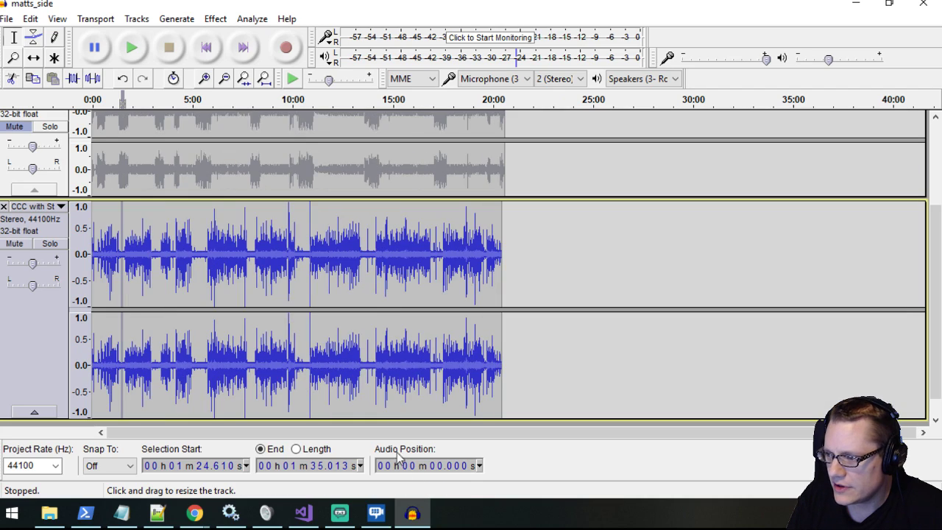
{"action": "left_click", "coordinate": [527, 260]}
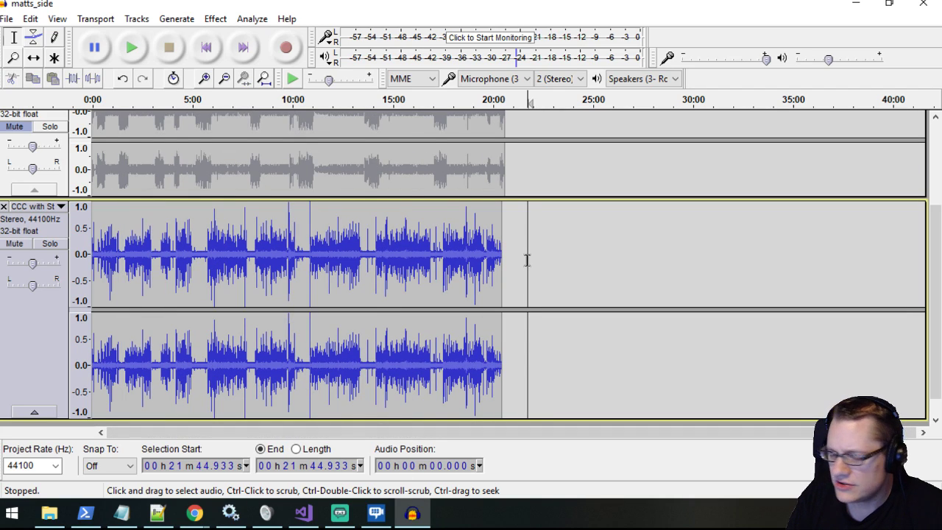
{"action": "left_click_drag", "start_coordinate": [527, 260], "coordinate": [74, 266]}
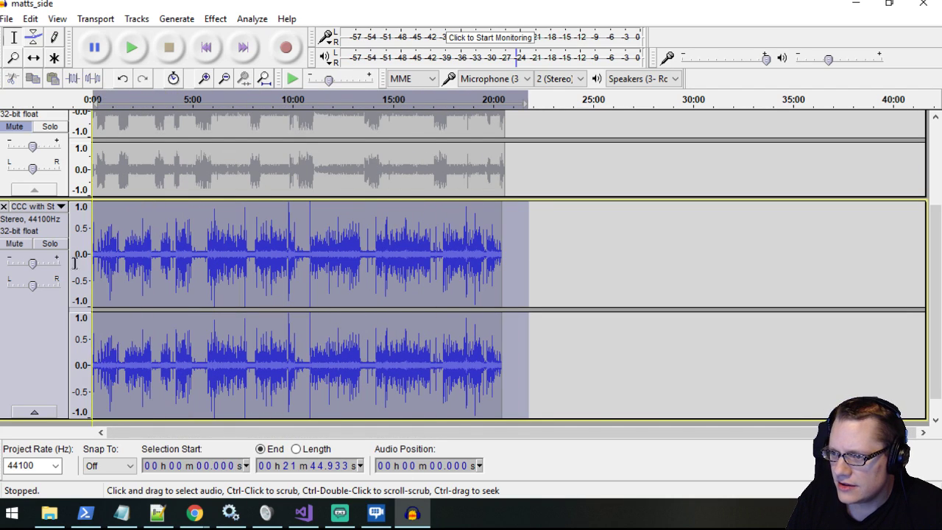
{"action": "left_click", "coordinate": [215, 19]}
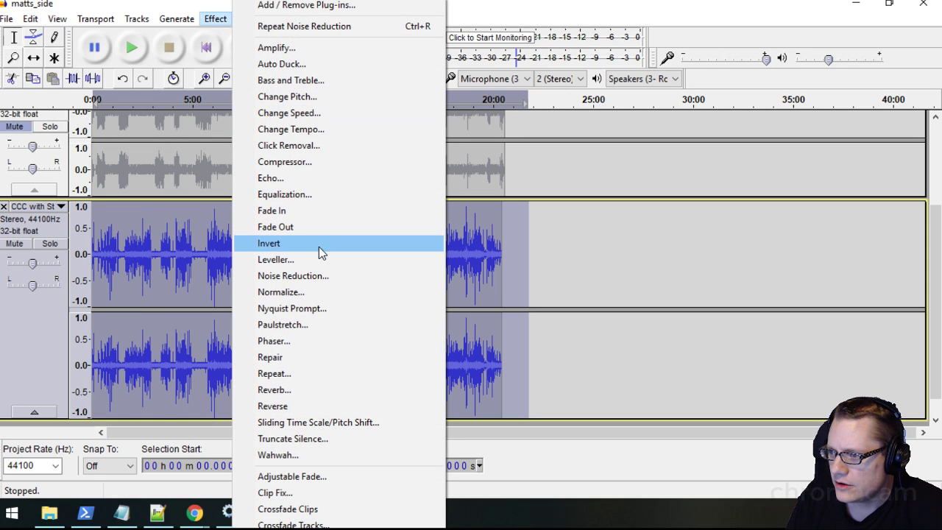
{"action": "left_click", "coordinate": [318, 276]}
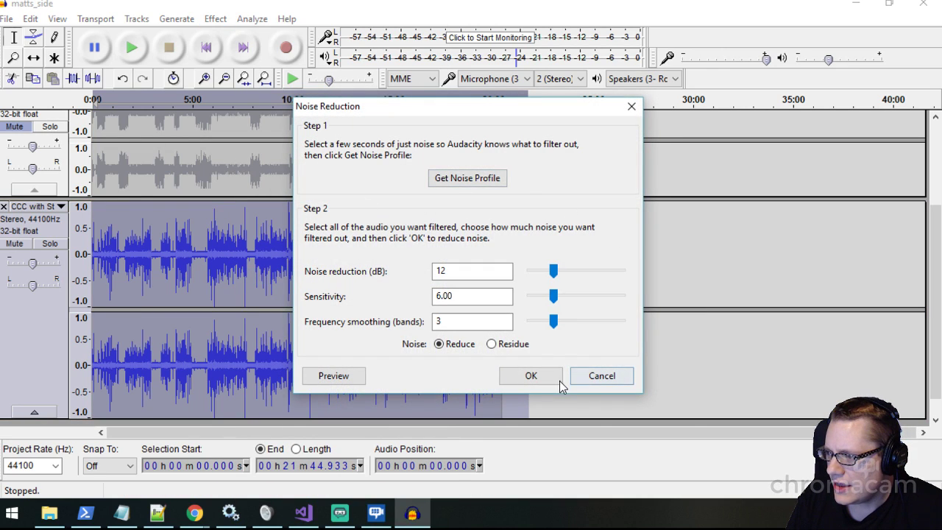
{"action": "left_click", "coordinate": [541, 381]}
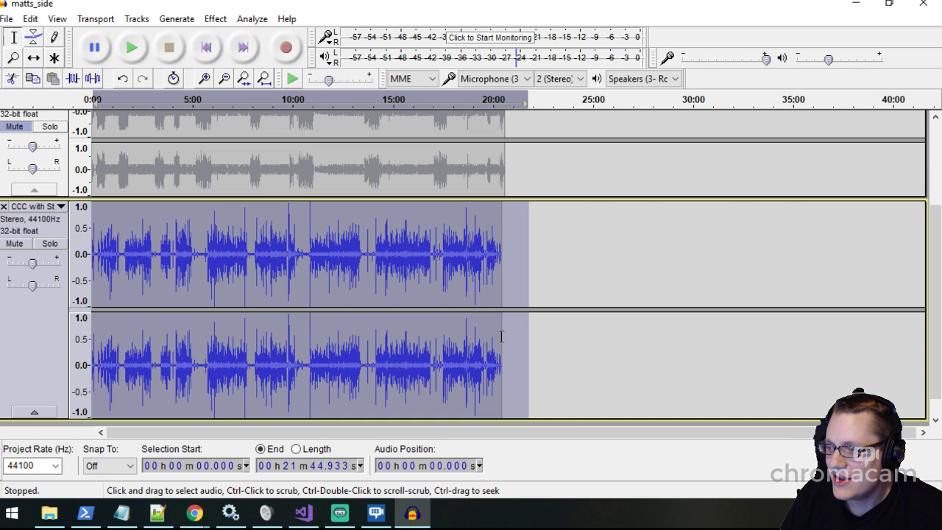
- Select the quiet passage from about 5:11 to 5:38 in the cleaned CCC track and play it to check for residual noise
{"action": "left_click", "coordinate": [543, 292]}
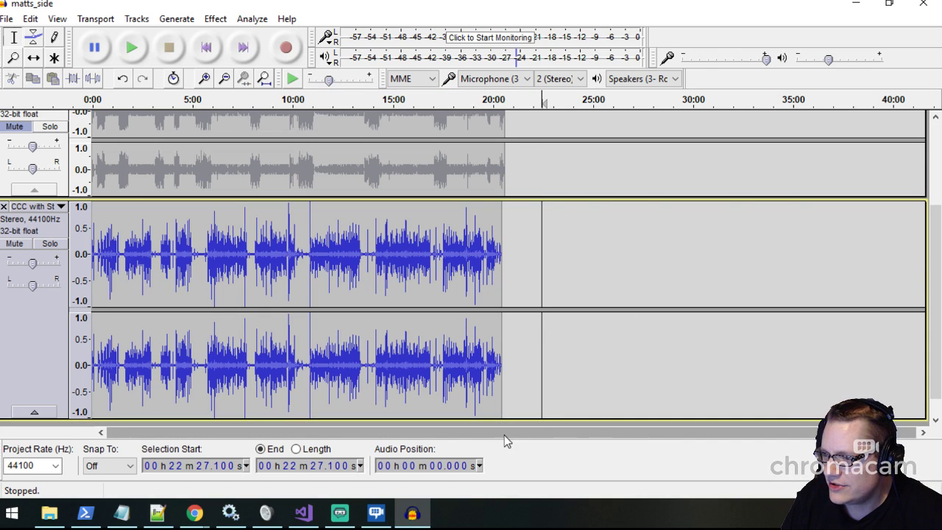
{"action": "scroll", "coordinate": [242, 295], "scroll_direction": "up", "scroll_amount": 3}
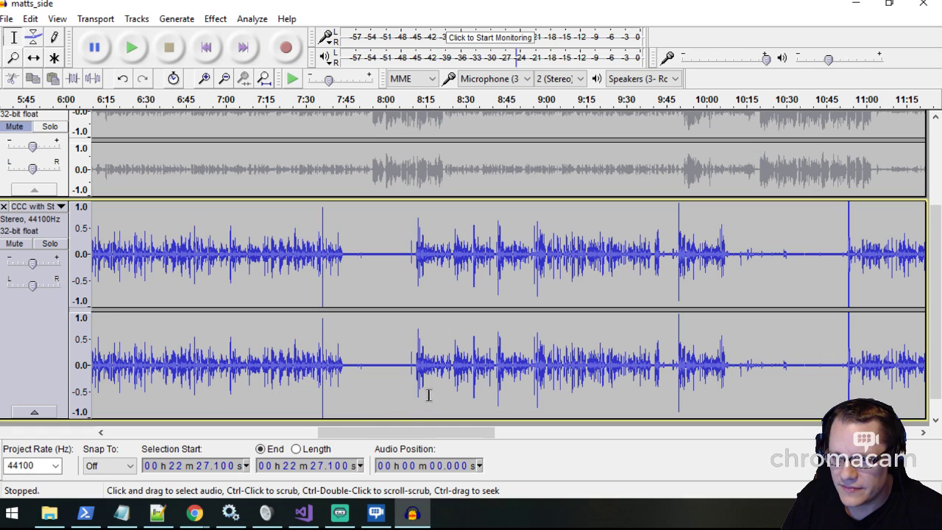
{"action": "left_click_drag", "start_coordinate": [399, 433], "coordinate": [336, 434]}
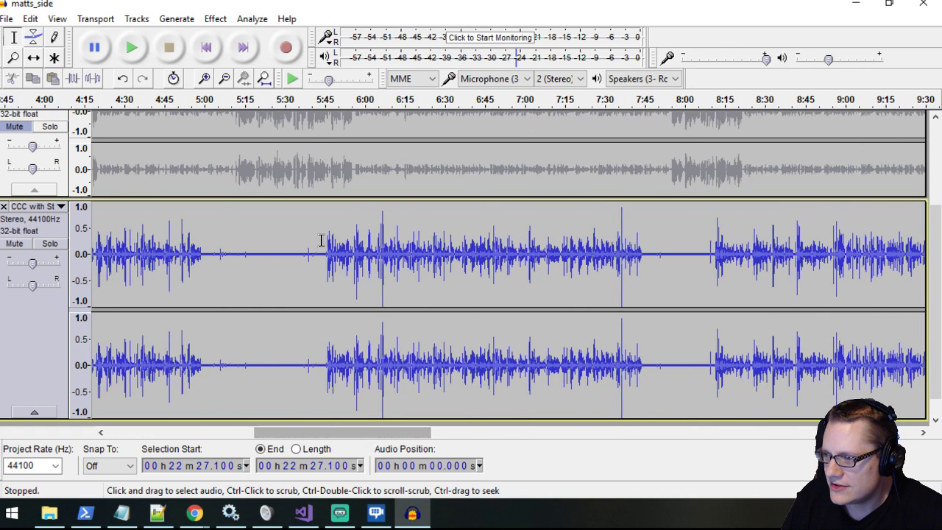
{"action": "left_click_drag", "start_coordinate": [235, 259], "coordinate": [307, 264]}
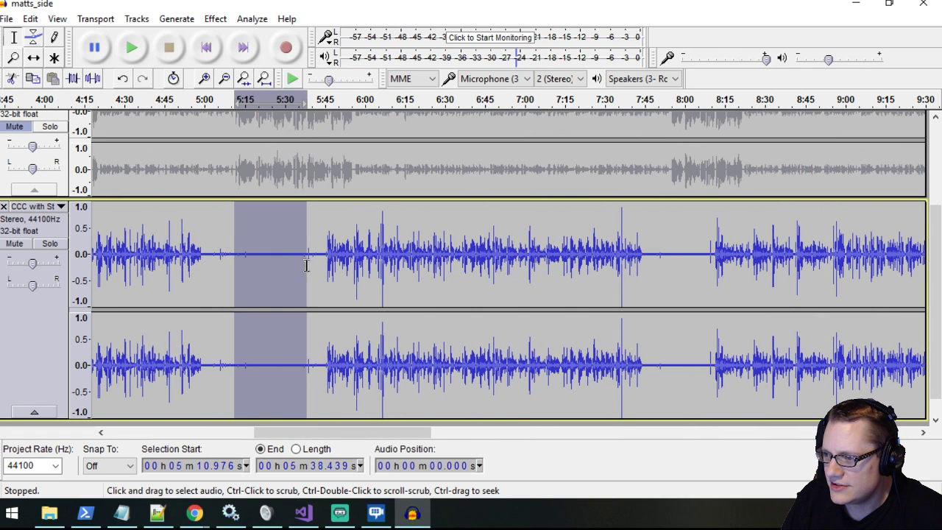
{"action": "left_click", "coordinate": [128, 49]}
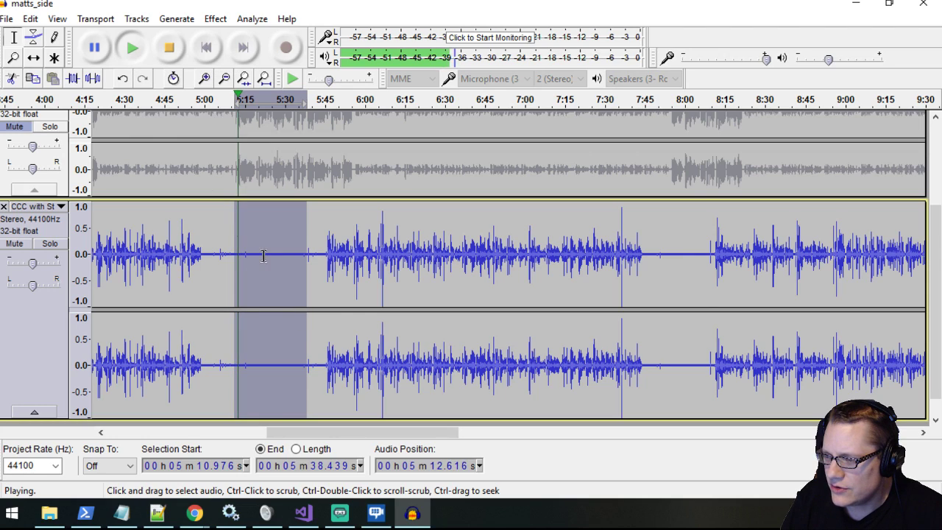
{"action": "key", "text": "space"}
- Play the cleaned CCC track from about 5:45, where speech resumes after the quiet passage, and stop playback after listening
{"action": "left_click", "coordinate": [326, 251]}
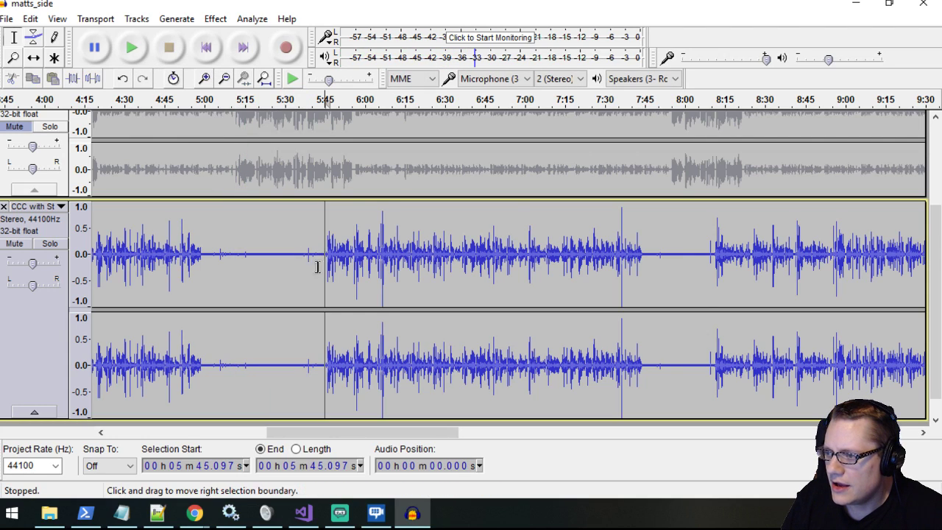
{"action": "left_click", "coordinate": [132, 47]}
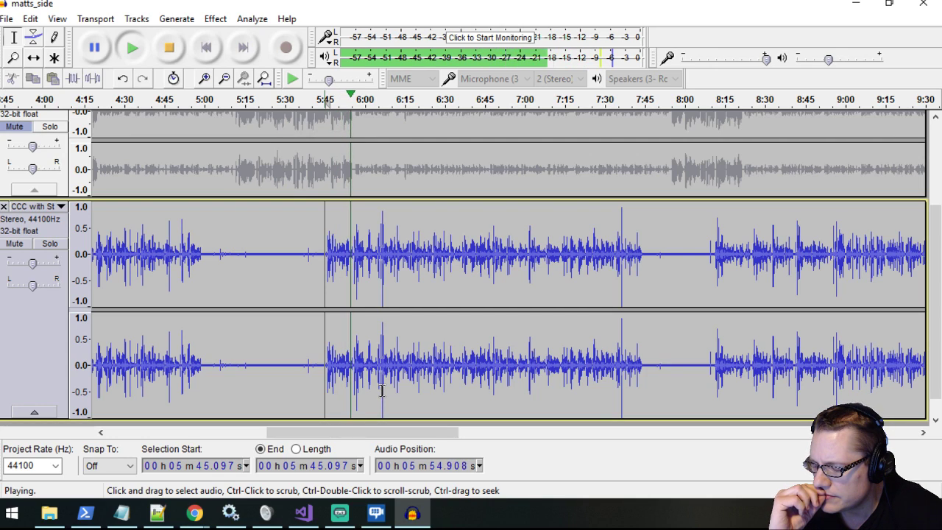
{"action": "left_click", "coordinate": [167, 60]}
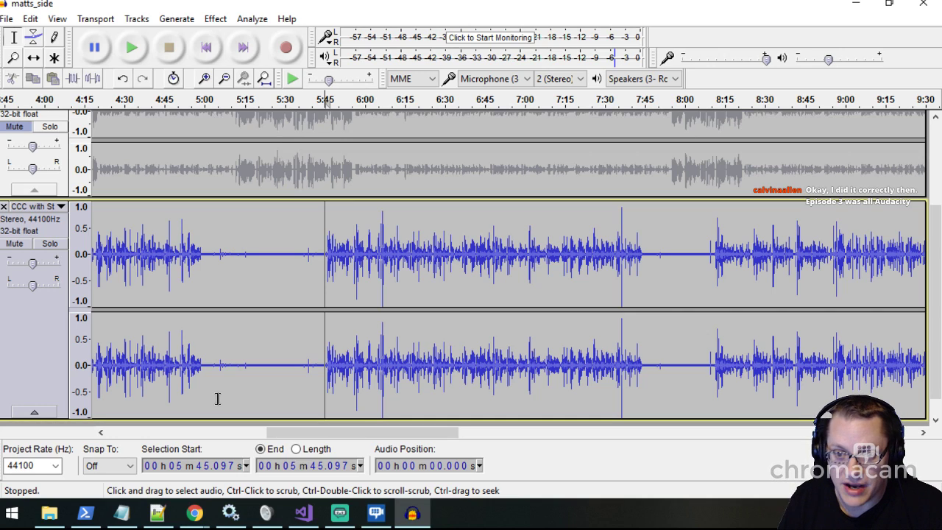
- Switch to Chrome, open the .NET Bytes podcast site (dotnetbytes.fm) in a new tab and look over its home page
{"action": "key", "text": "alt+Tab"}
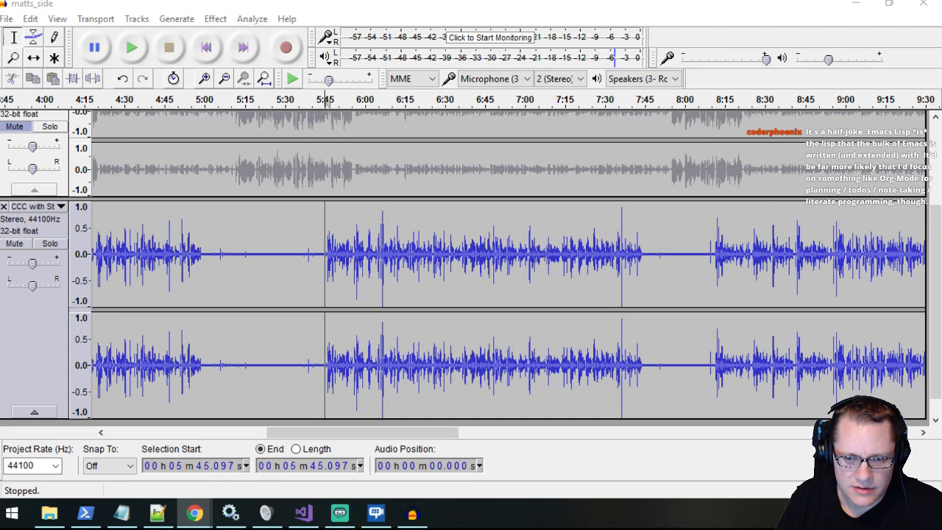
{"action": "key", "text": "super+shift+Left"}
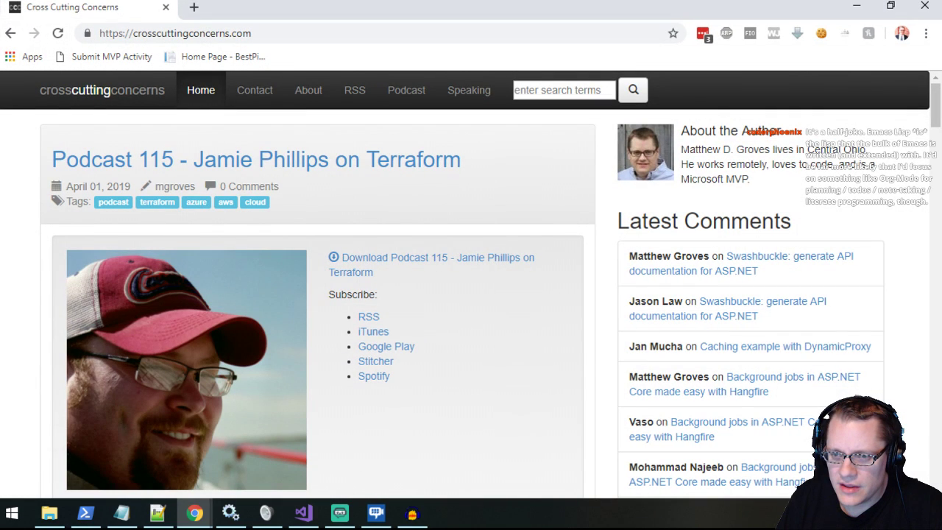
{"action": "left_click", "coordinate": [193, 7]}
{"action": "type", "text": "dotne"}
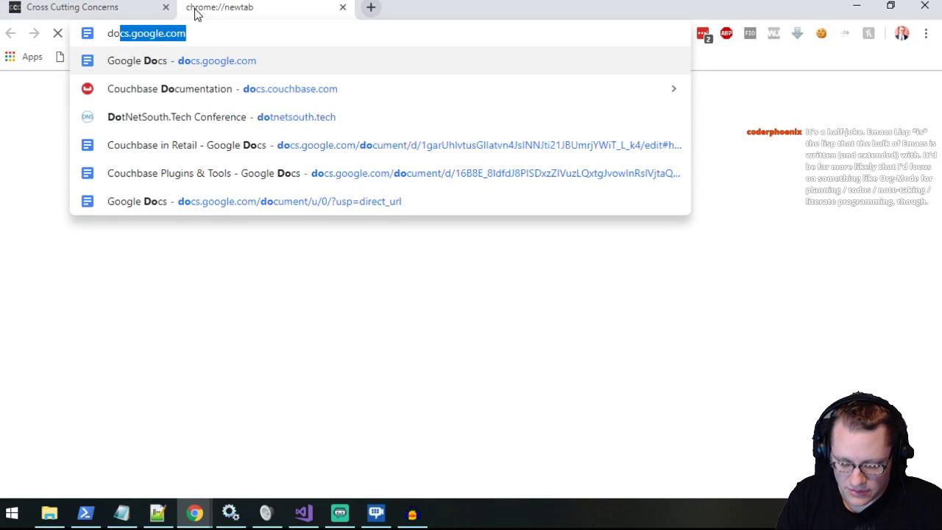
{"action": "type", "text": "tby"}
{"action": "key", "text": "Return"}
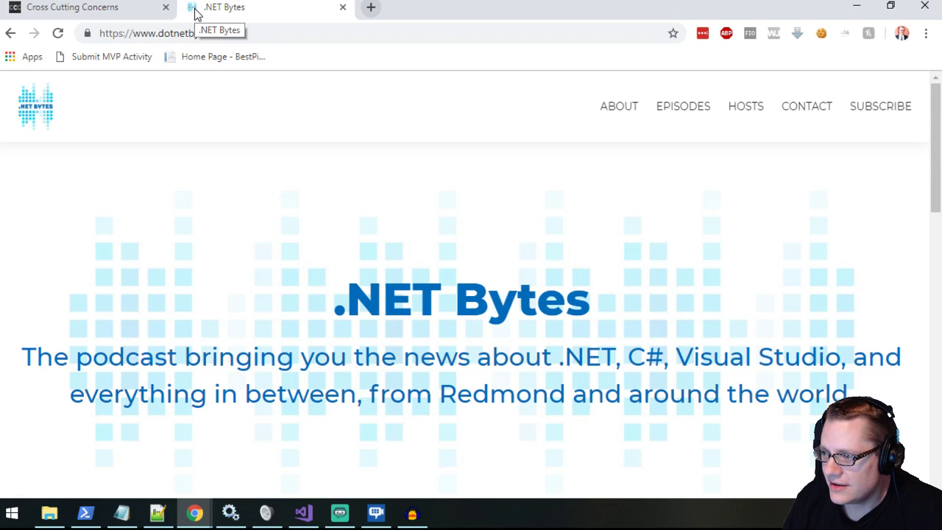
{"action": "scroll", "coordinate": [686, 318], "scroll_direction": "down", "scroll_amount": 3}
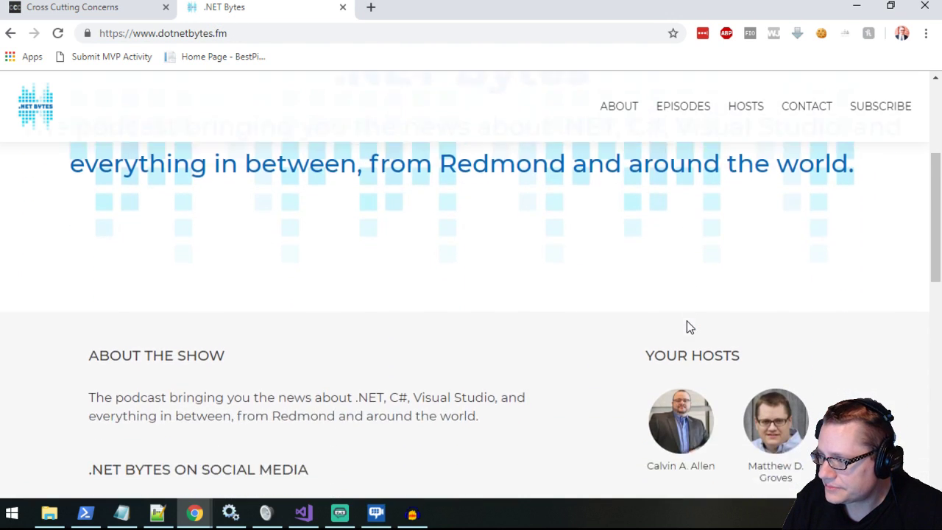
{"action": "scroll", "coordinate": [686, 328], "scroll_direction": "down", "scroll_amount": 1}
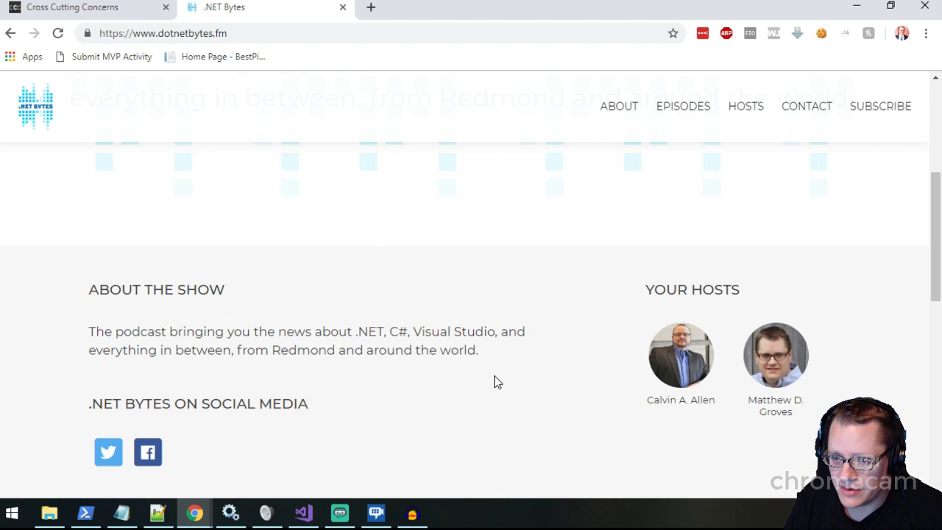
{"action": "scroll", "coordinate": [475, 352], "scroll_direction": "up", "scroll_amount": 3}
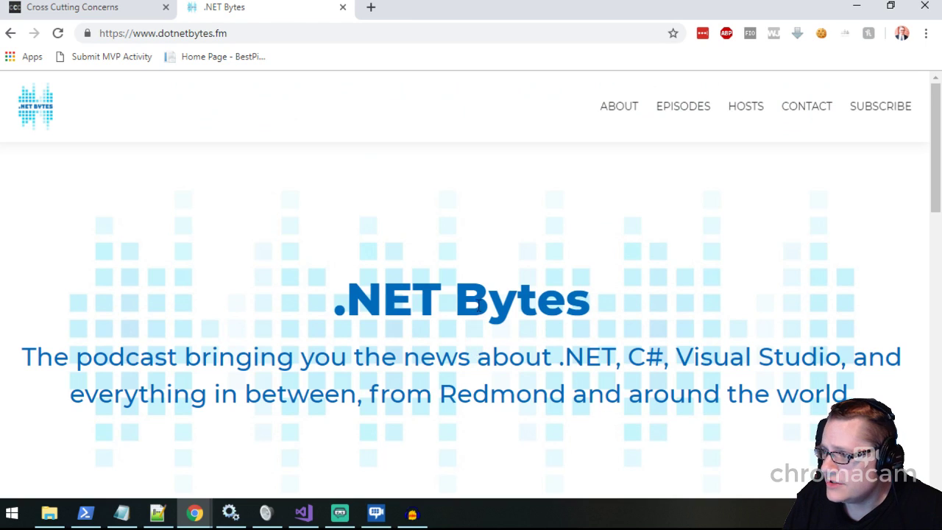
{"action": "scroll", "coordinate": [397, 311], "scroll_direction": "down", "scroll_amount": 2}
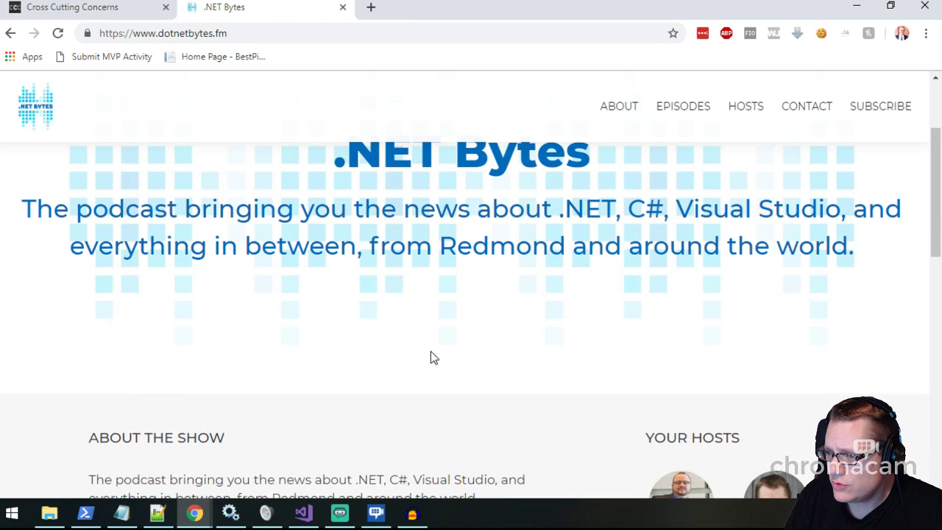